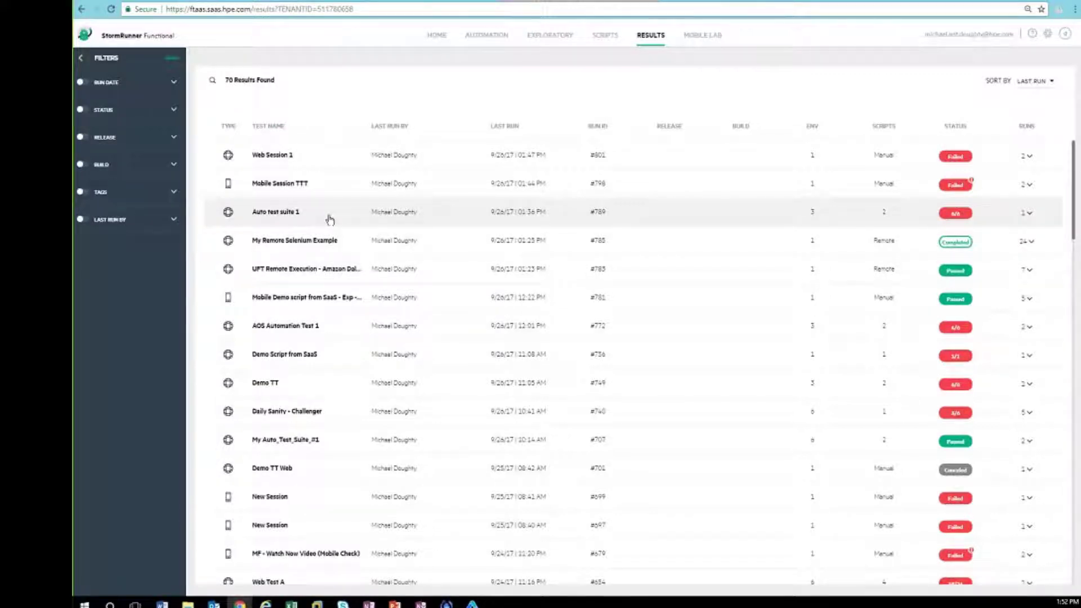
# Step: Search the test results for "aos" and open the AOS Automation Test 1 run
pyautogui.click(330, 220)
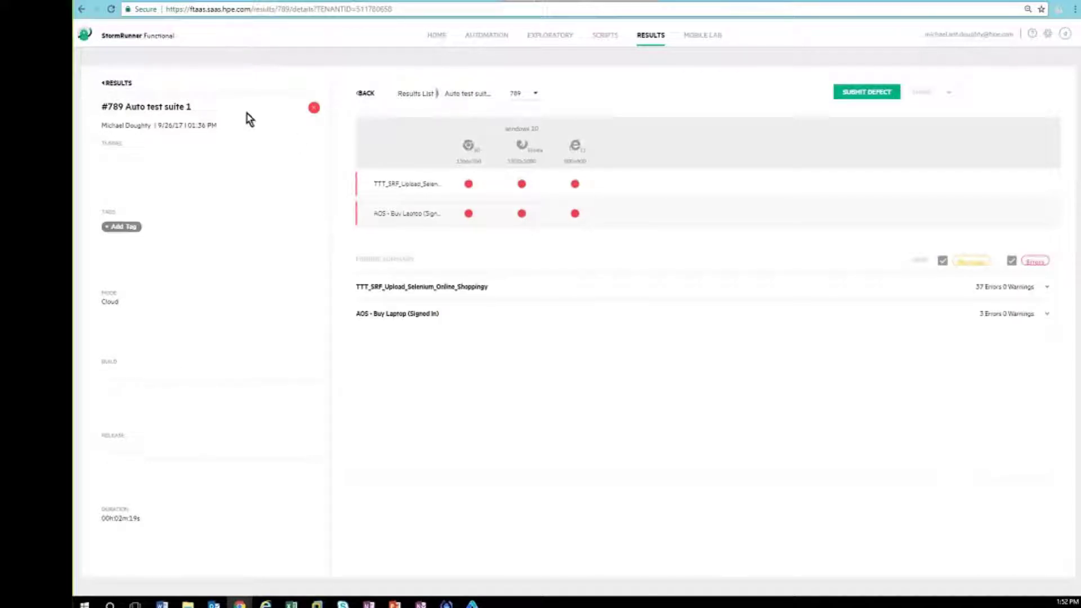
pyautogui.click(112, 80)
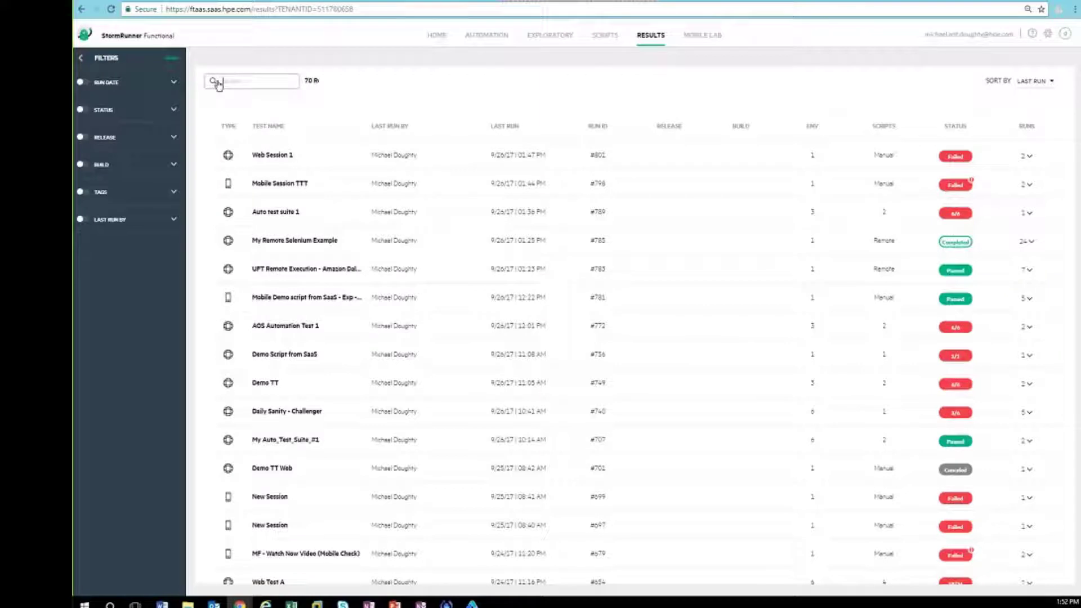
pyautogui.click(218, 84)
pyautogui.write('aos')
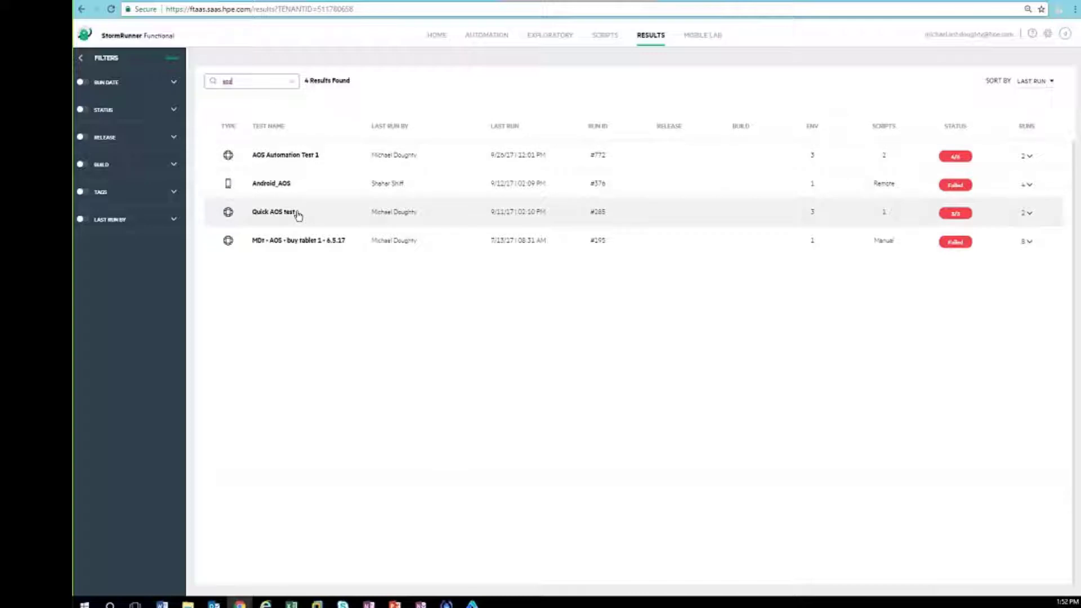
pyautogui.click(315, 158)
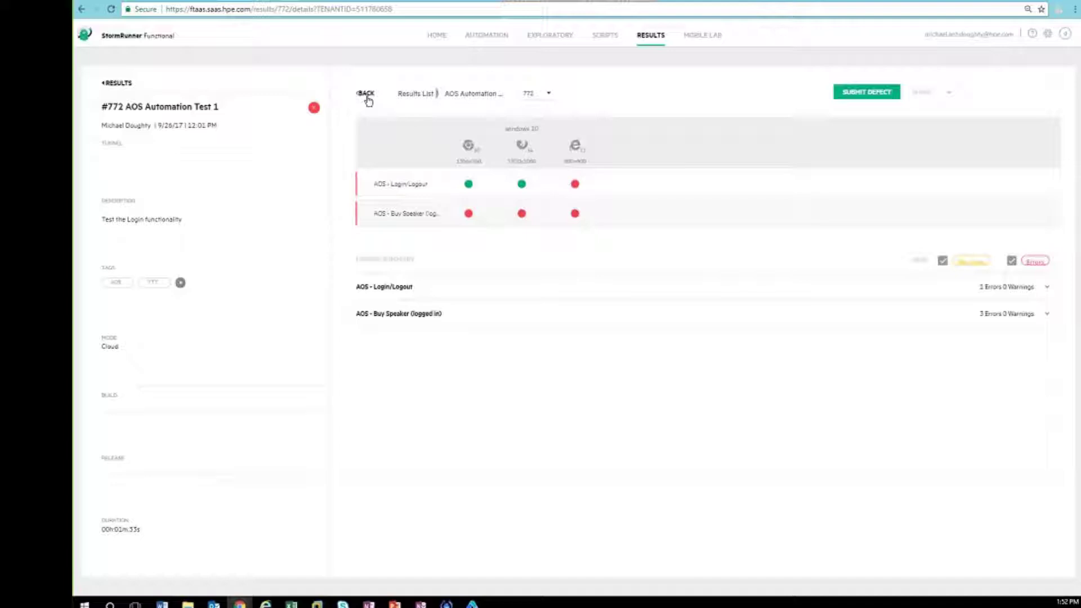
# Step: Search the automation tests for "aos" to bring up AOS Automation Test Suite - 1
pyautogui.click(482, 36)
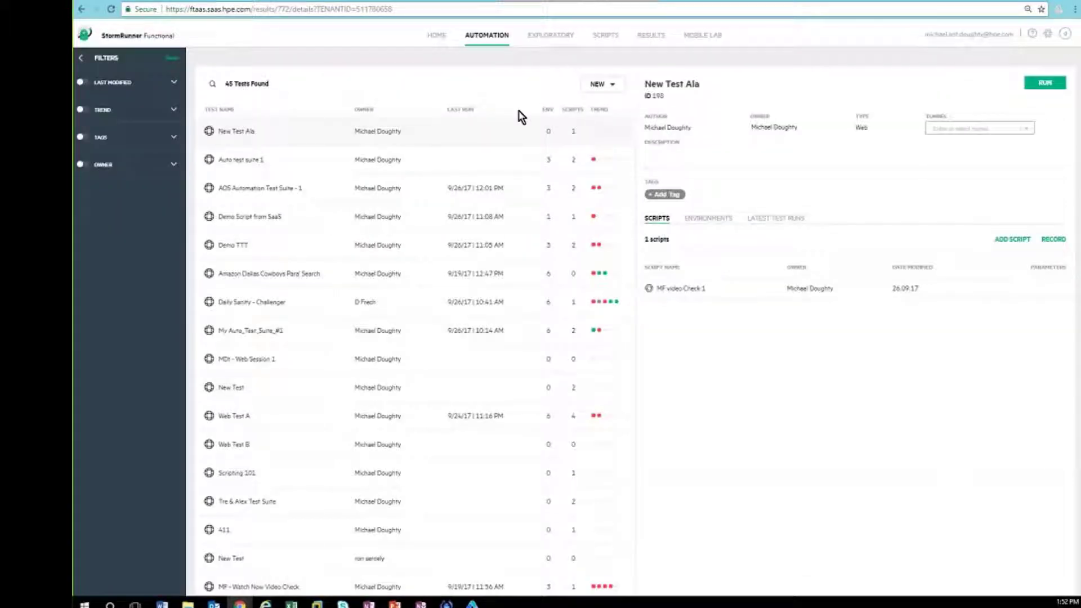
pyautogui.click(212, 86)
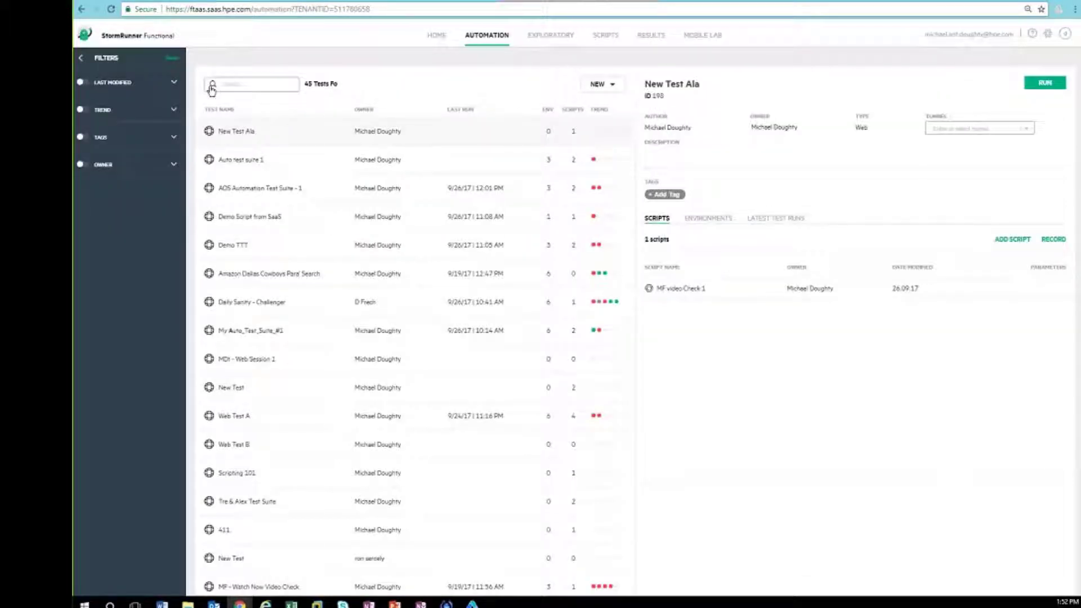
pyautogui.write('aos')
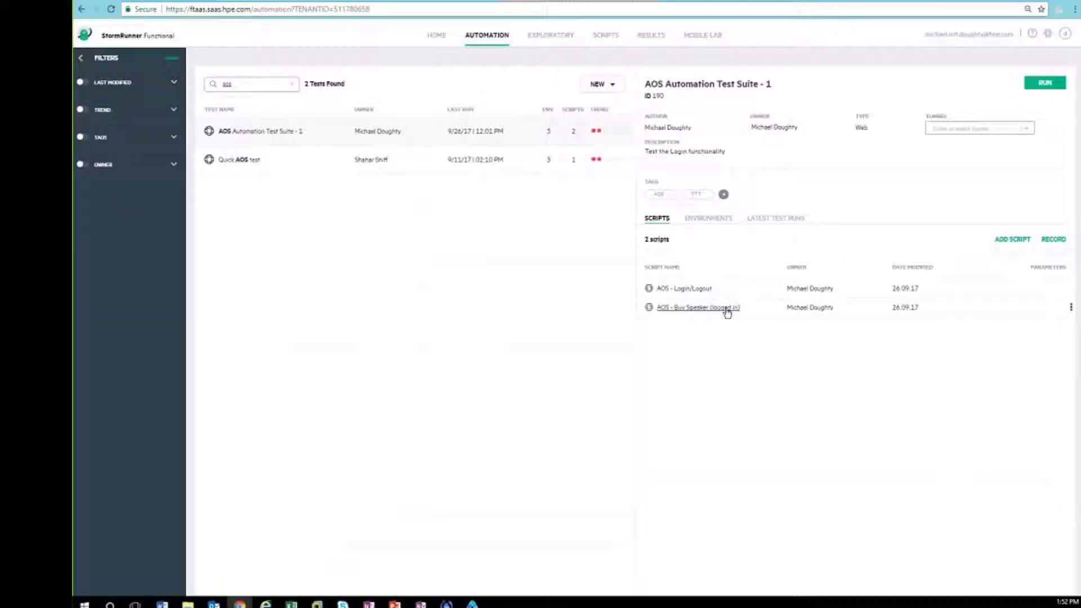
# Step: Review the desktop browser environments of AOS Automation Test Suite - 1 and return to its scripts
pyautogui.click(719, 224)
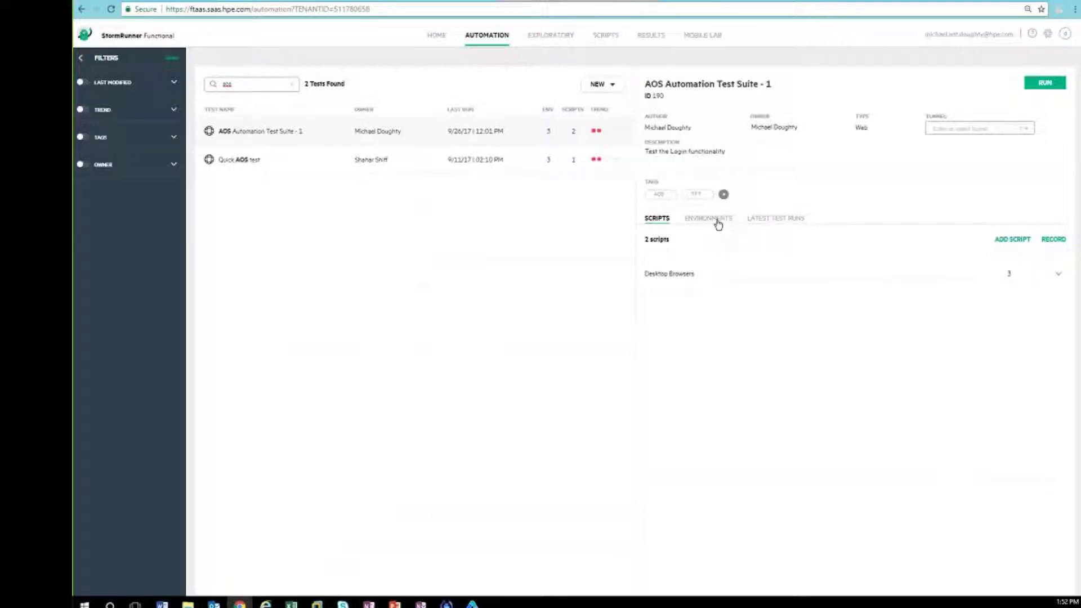
pyautogui.click(718, 224)
pyautogui.click(1056, 275)
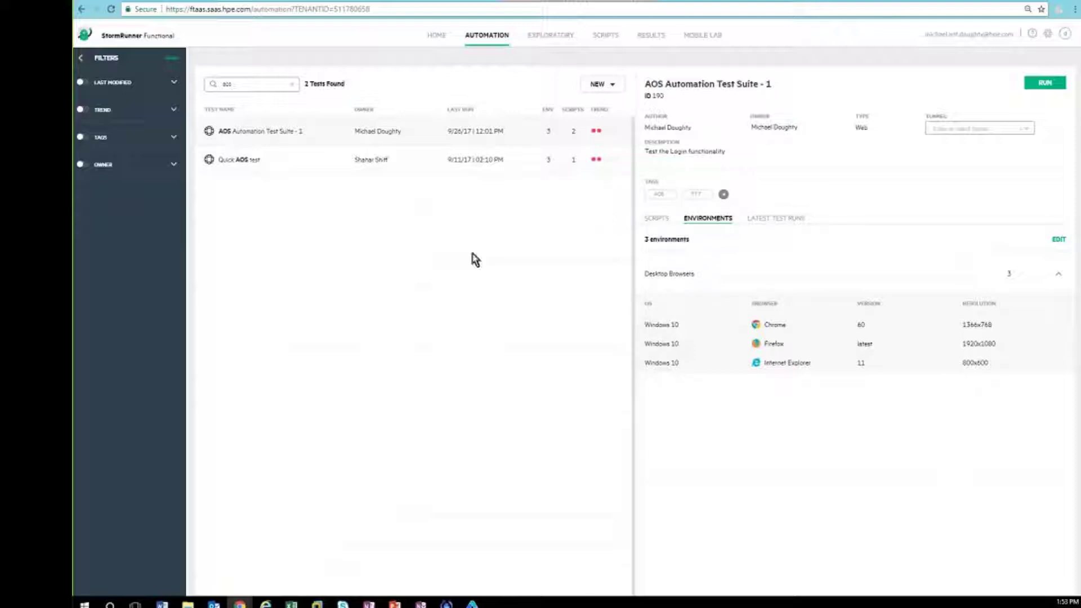
pyautogui.click(657, 219)
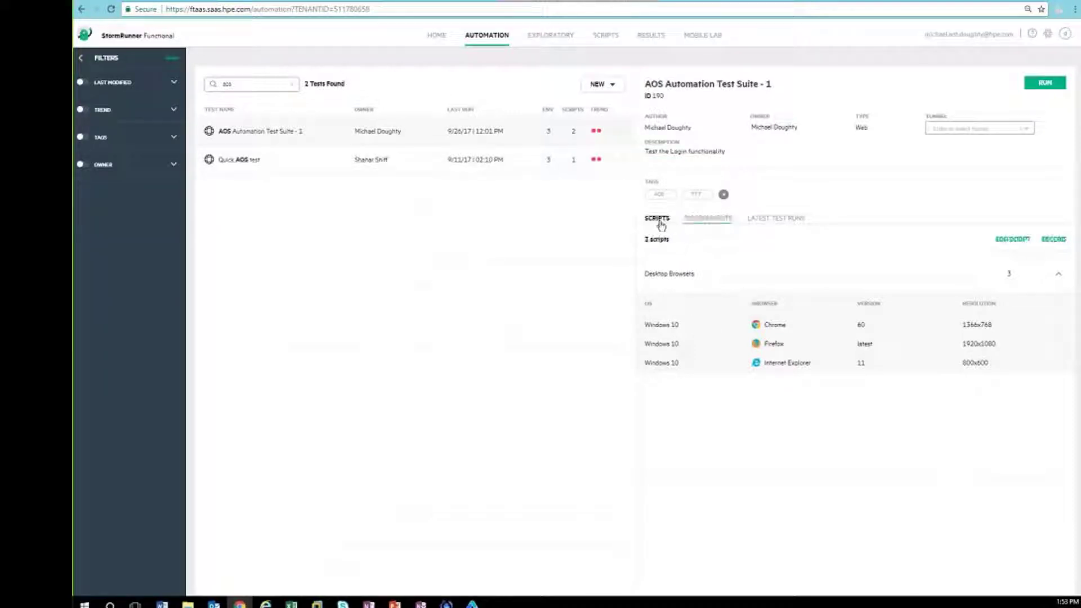
# Step: Open the AOS Automation Test 1 results, inspect the Buy Speaker script's Internet Explorer run, and return to the run overview
pyautogui.click(651, 35)
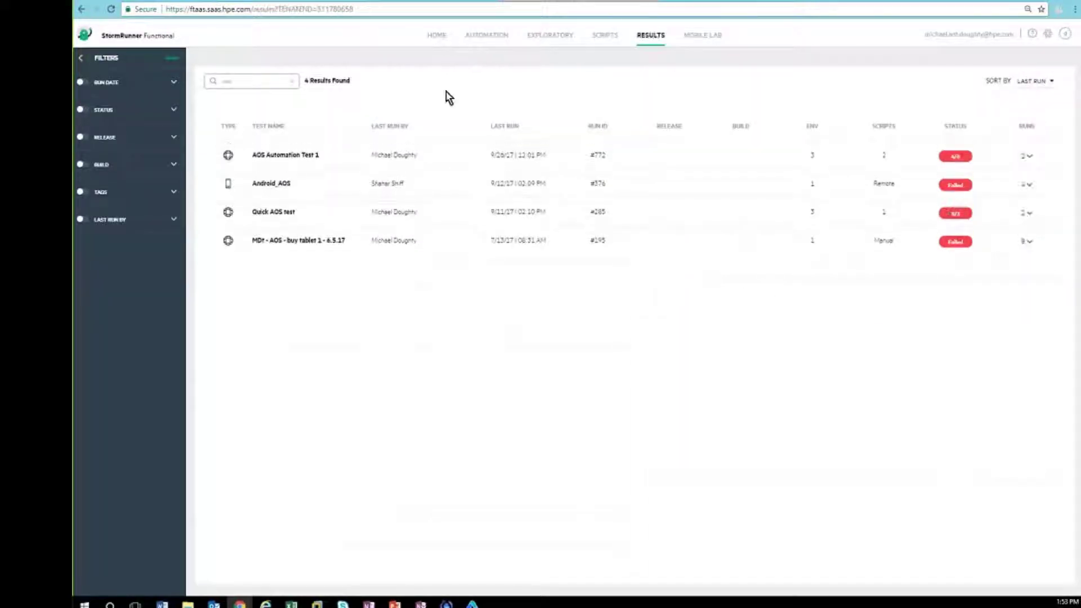
pyautogui.click(321, 154)
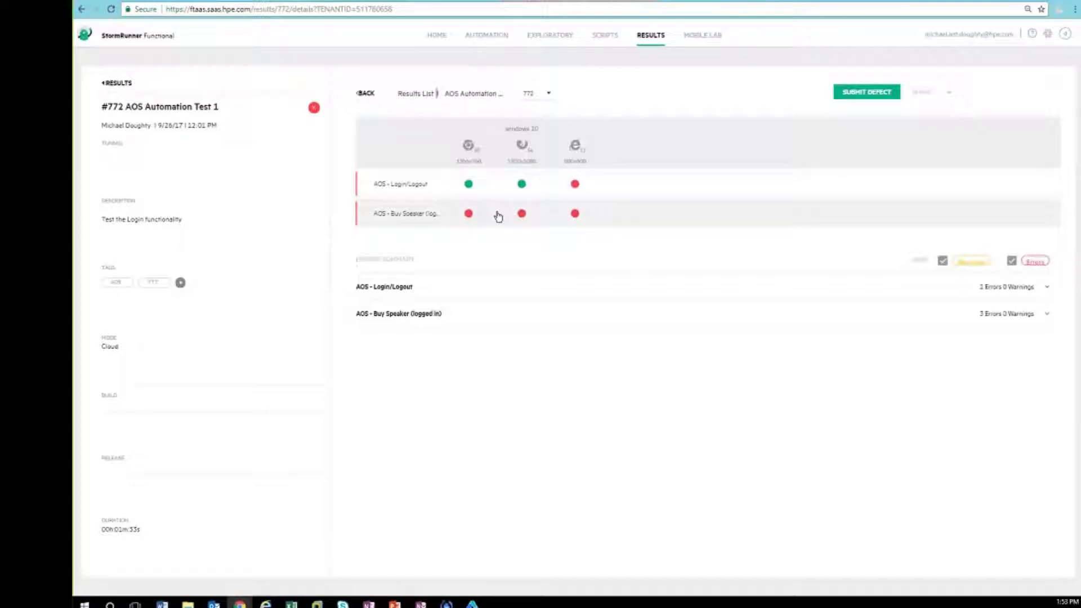
pyautogui.click(575, 214)
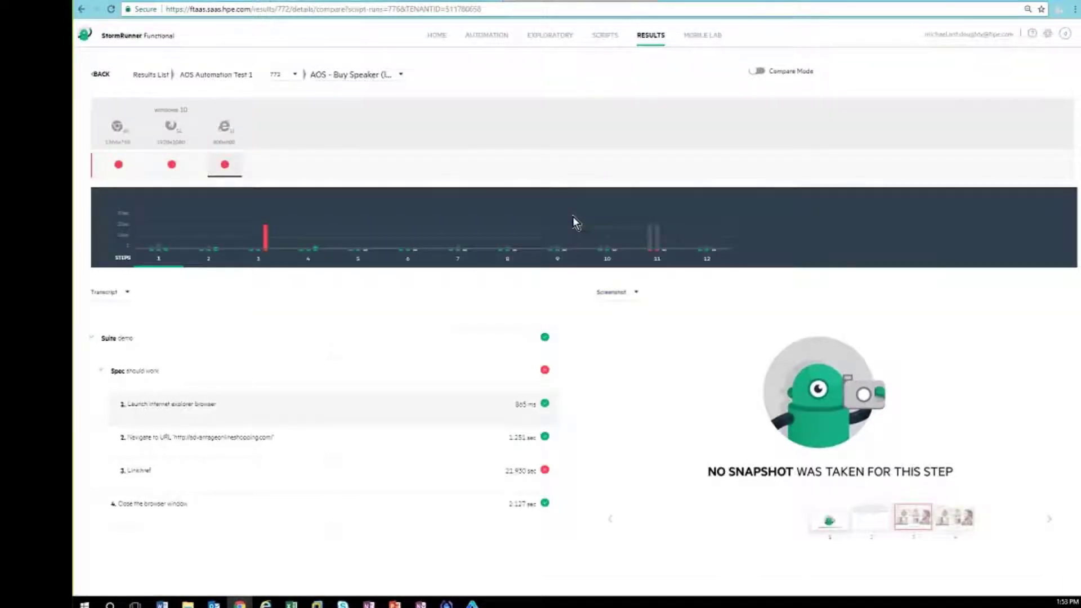
pyautogui.hotkey('alt', 'Left')
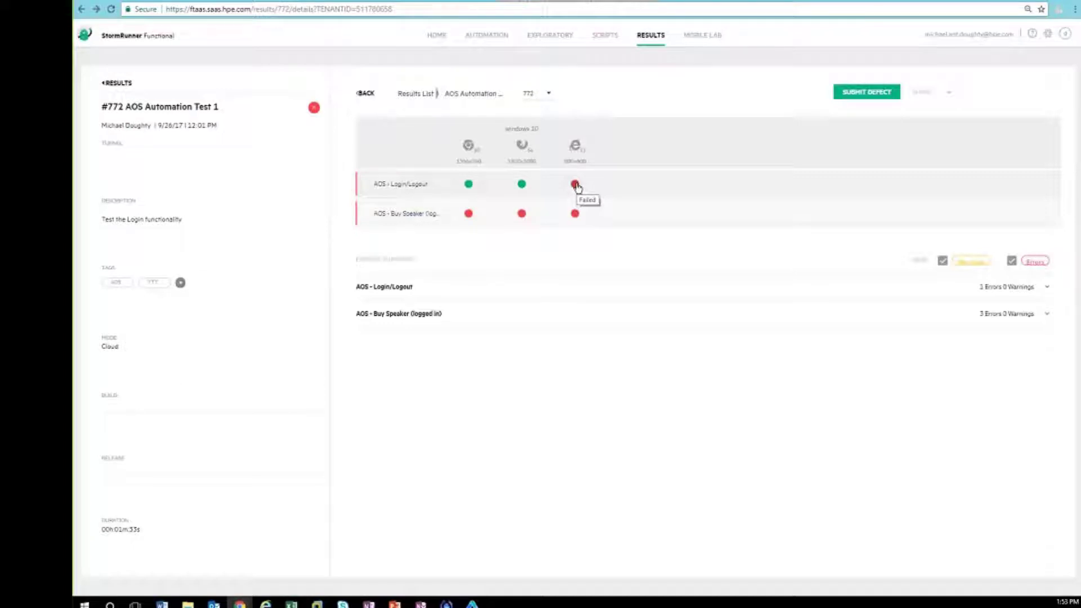
# Step: Open the AOS - Login/Logout script's Internet Explorer result and review its transcript steps and available detail views
pyautogui.click(575, 184)
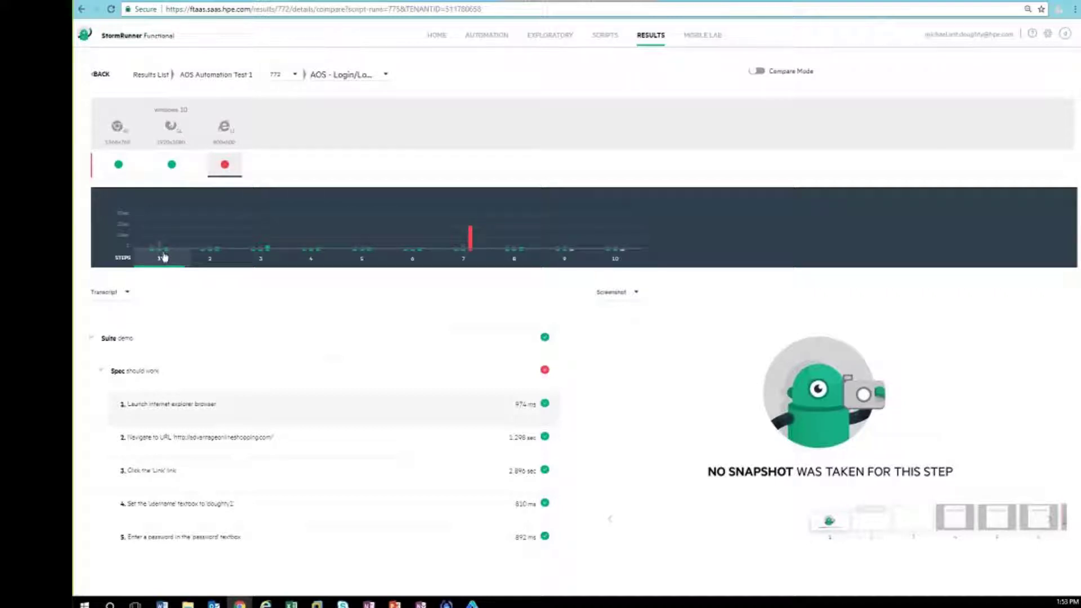
pyautogui.moveTo(469, 237)
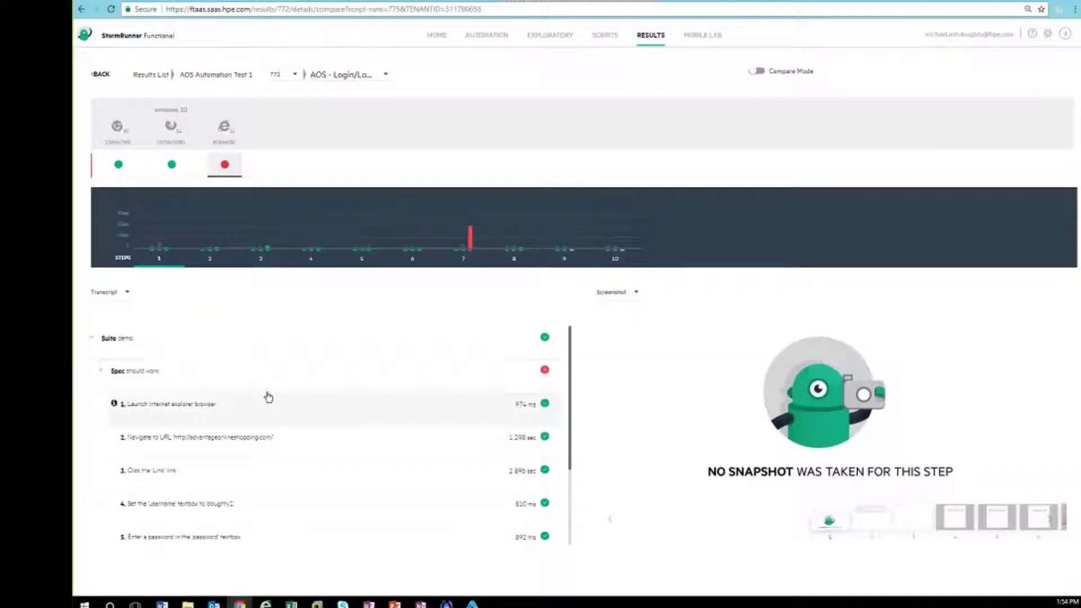
pyautogui.scroll(-3, 268, 397)
pyautogui.click(128, 294)
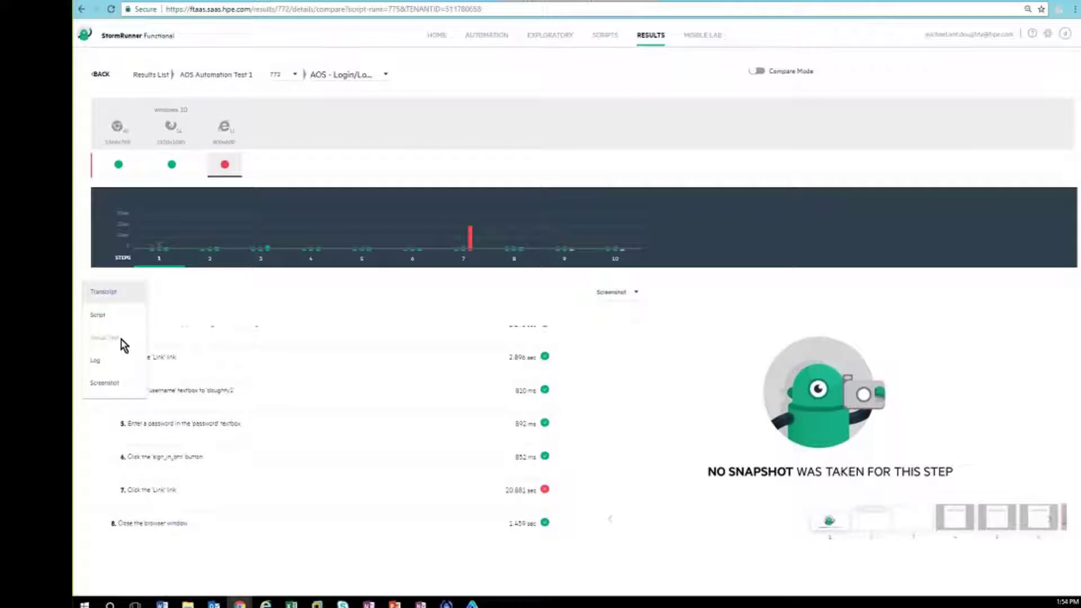
pyautogui.click(649, 292)
pyautogui.click(629, 292)
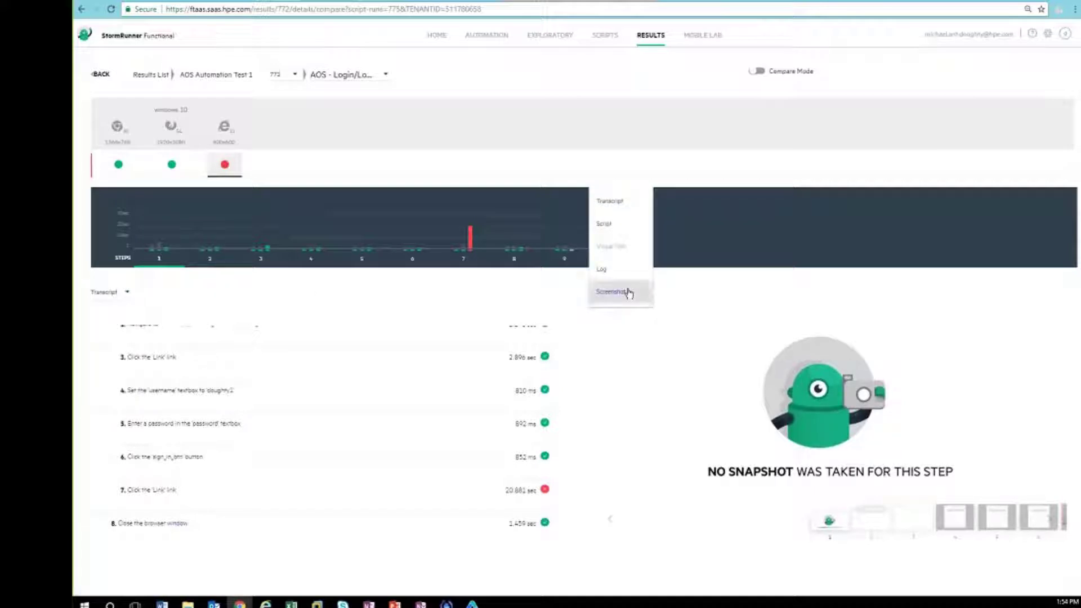
pyautogui.click(628, 292)
# Step: Browse the Internet Explorer screenshots through step 8 and open the error details of failed step 7
pyautogui.click(929, 521)
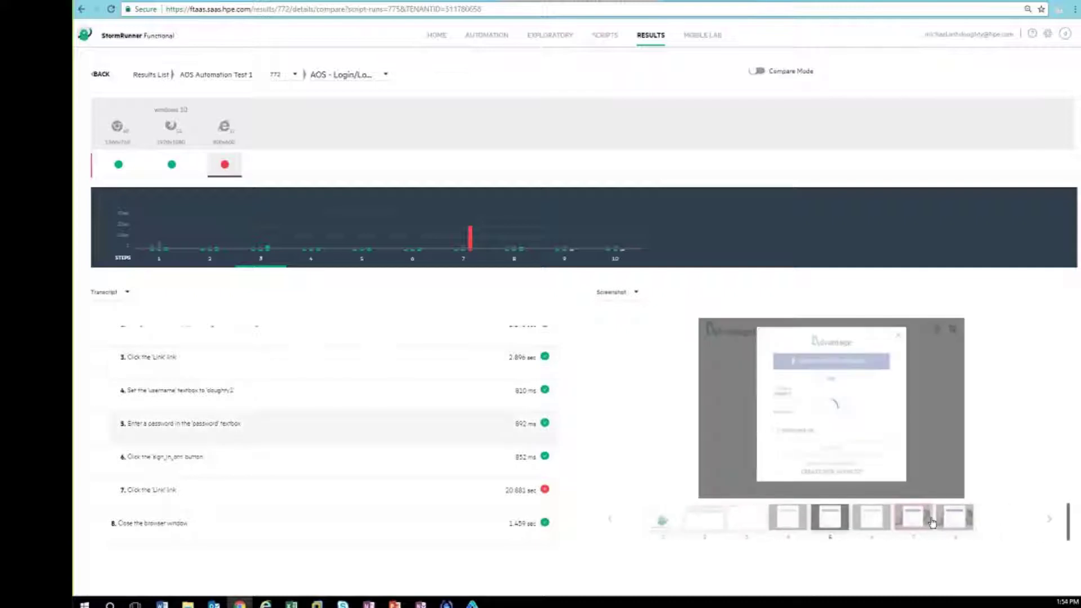
pyautogui.click(900, 519)
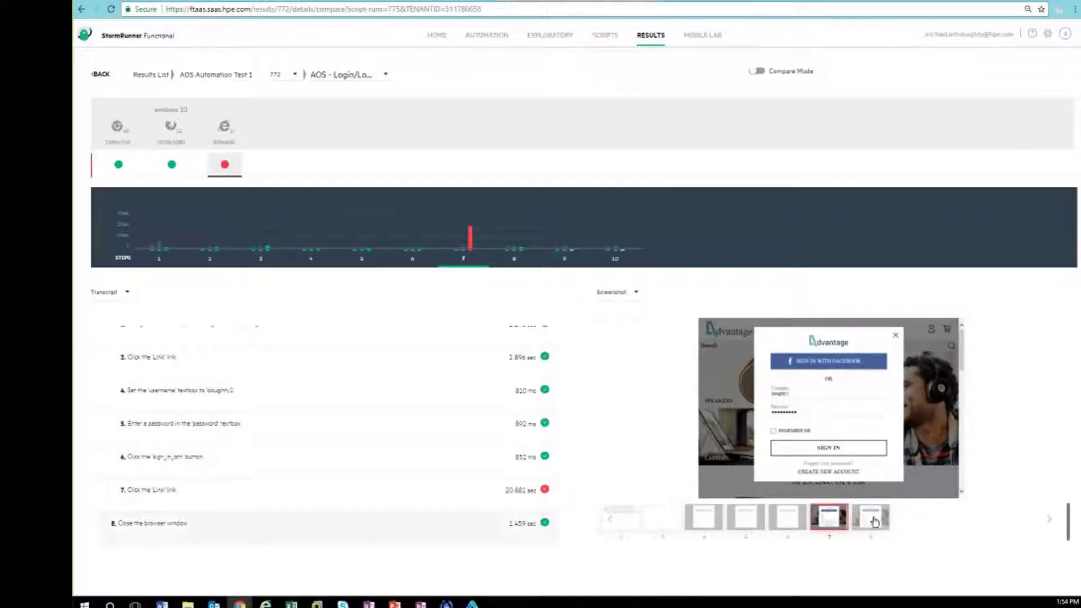
pyautogui.click(872, 520)
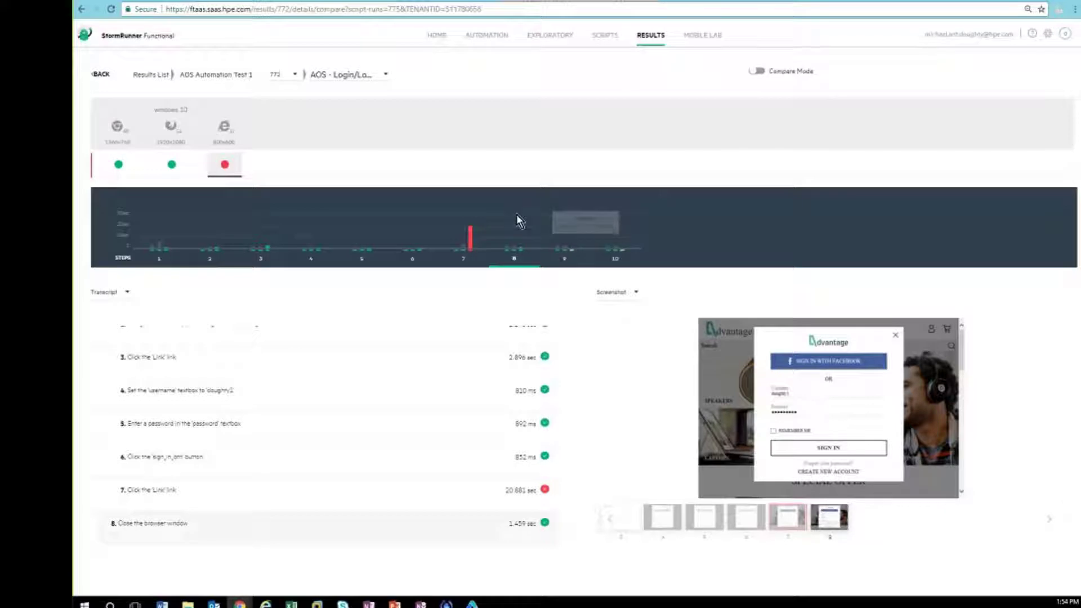
pyautogui.click(130, 495)
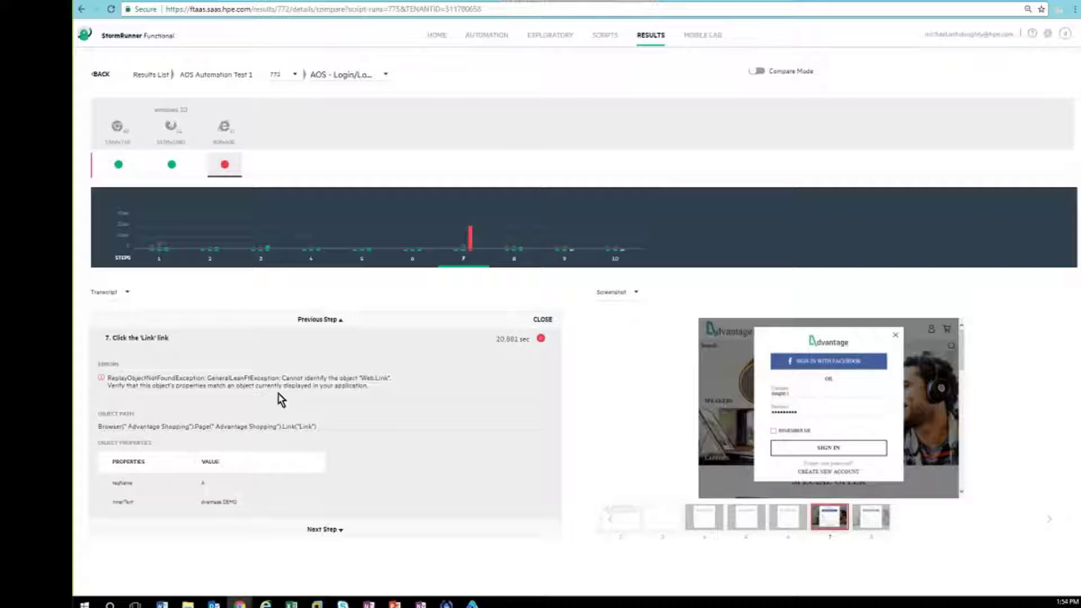
# Step: Turn on compare mode for the Login/Logout script with the Firefox and Internet Explorer runs side by side
pyautogui.click(172, 165)
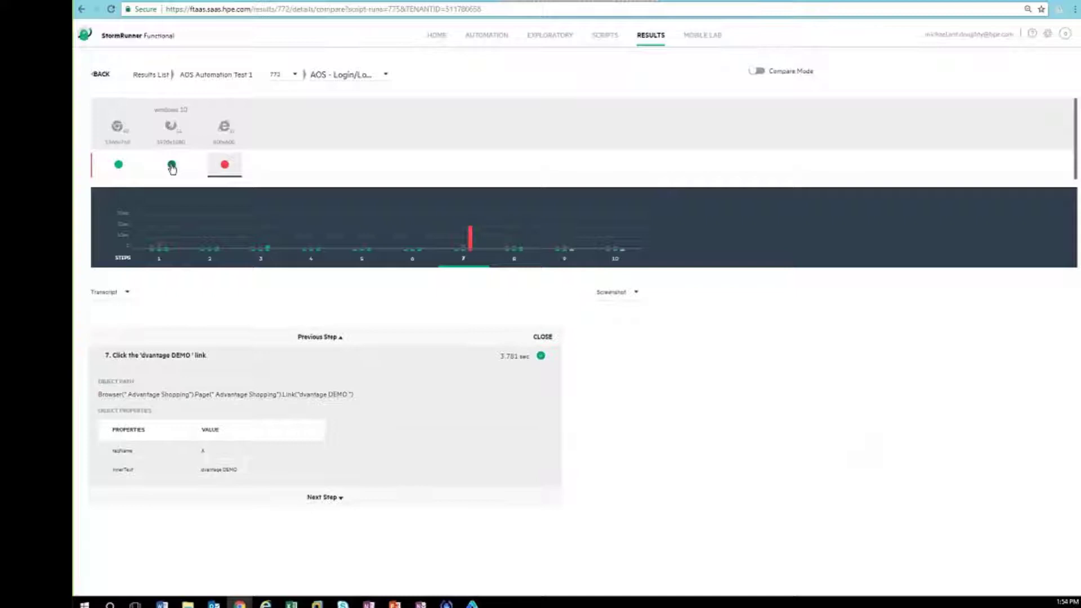
pyautogui.click(751, 71)
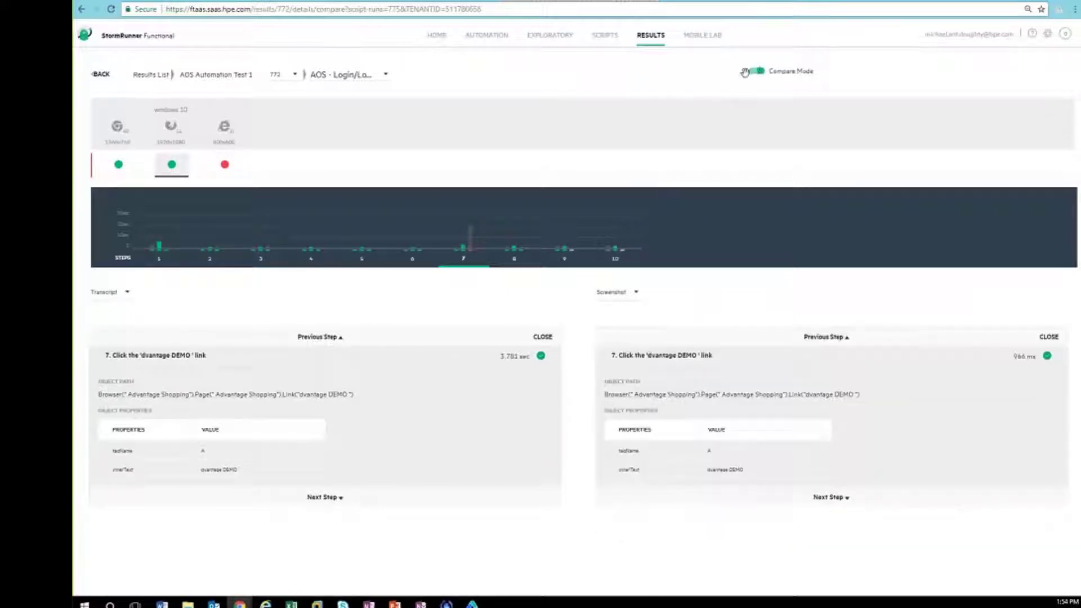
pyautogui.click(224, 165)
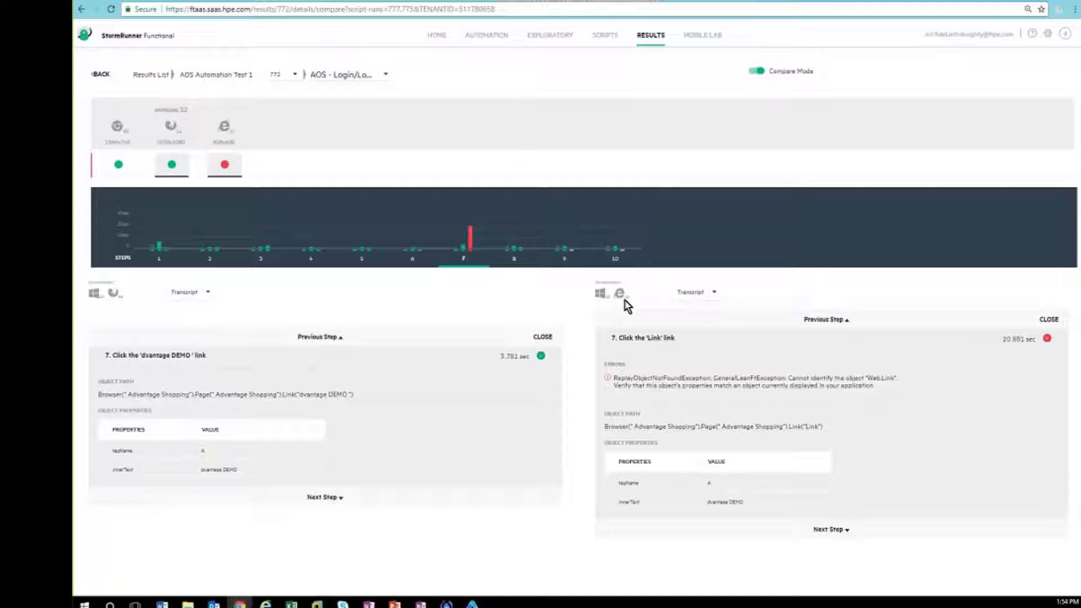
# Step: Switch both the Firefox and Internet Explorer comparison views to Screenshot
pyautogui.click(702, 293)
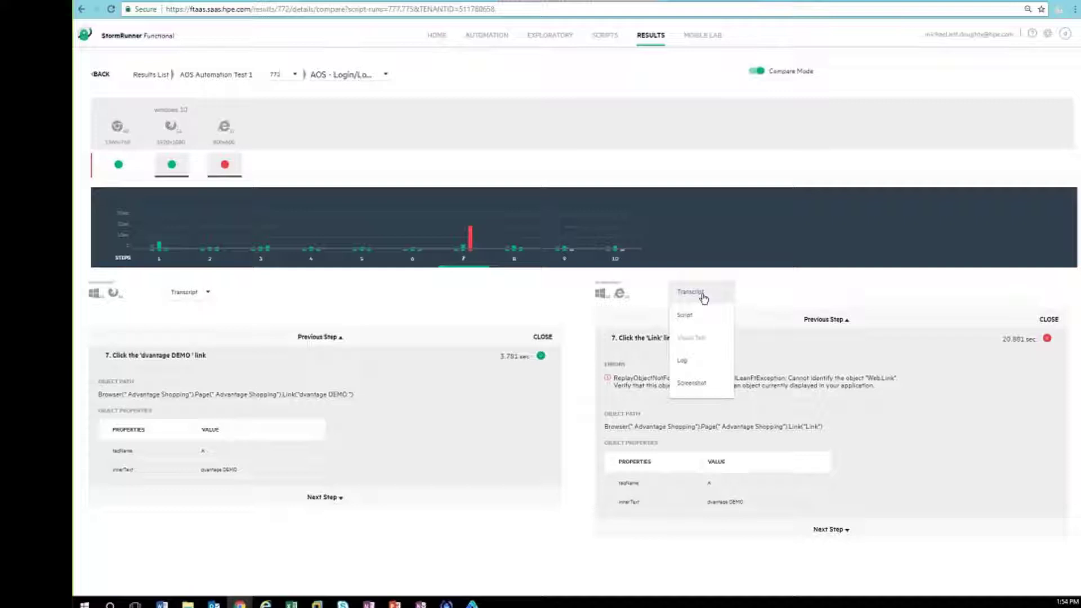
pyautogui.click(702, 295)
pyautogui.click(703, 294)
pyautogui.click(702, 315)
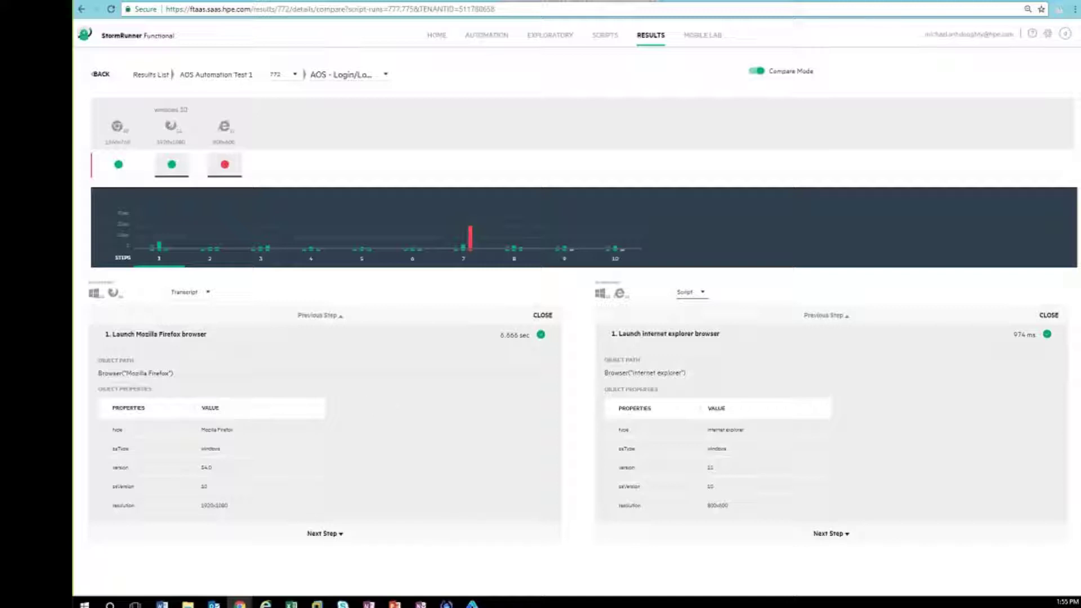
pyautogui.click(190, 292)
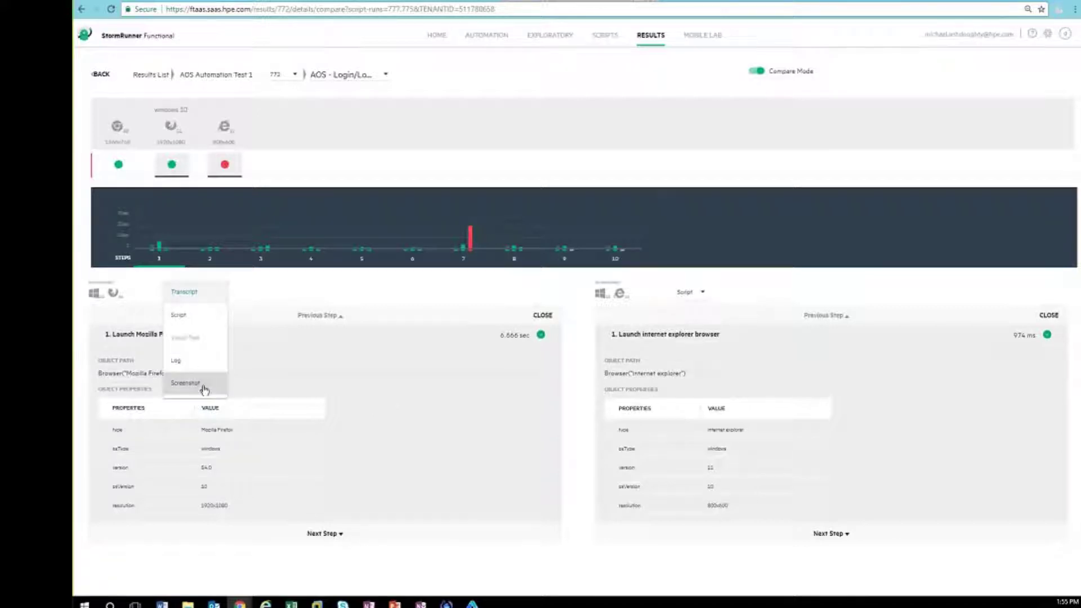
pyautogui.click(204, 387)
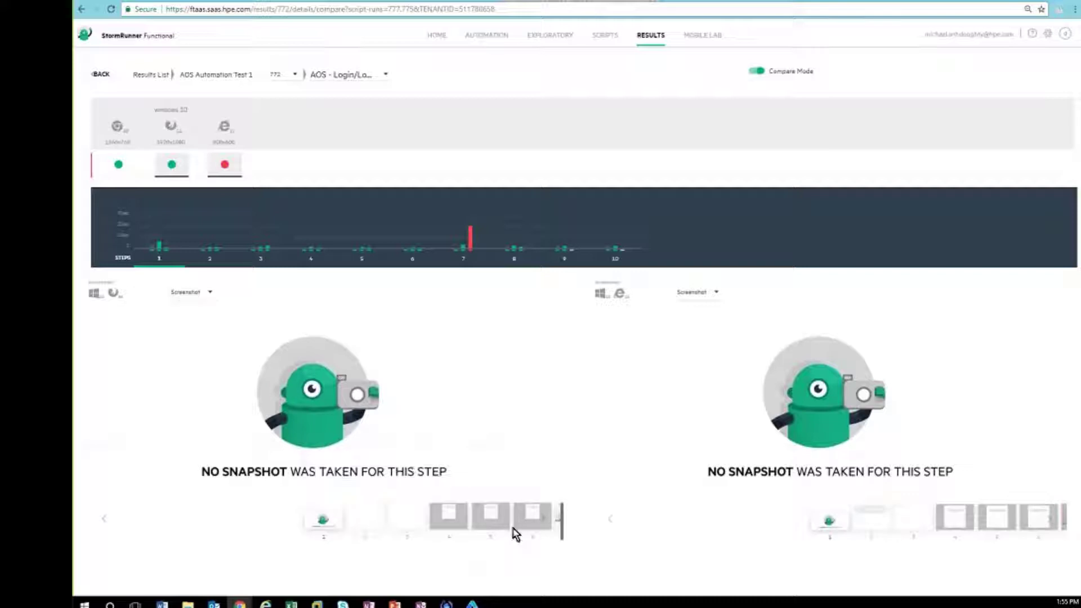
# Step: Compare the Firefox and Internet Explorer screenshots from step 6 to the final steps and return to the run overview
pyautogui.click(514, 529)
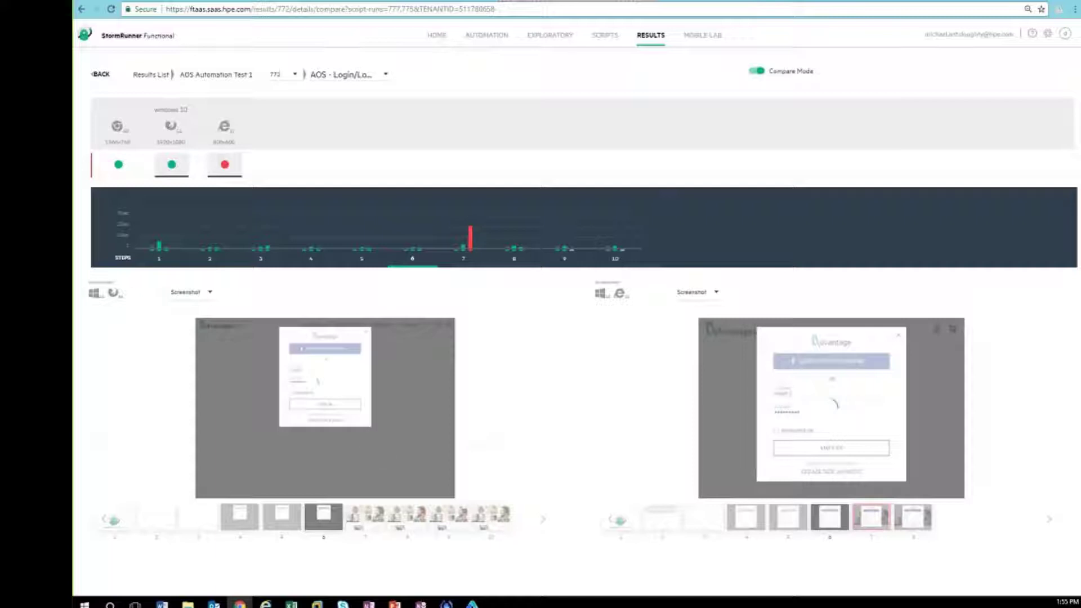
pyautogui.click(360, 515)
pyautogui.click(359, 527)
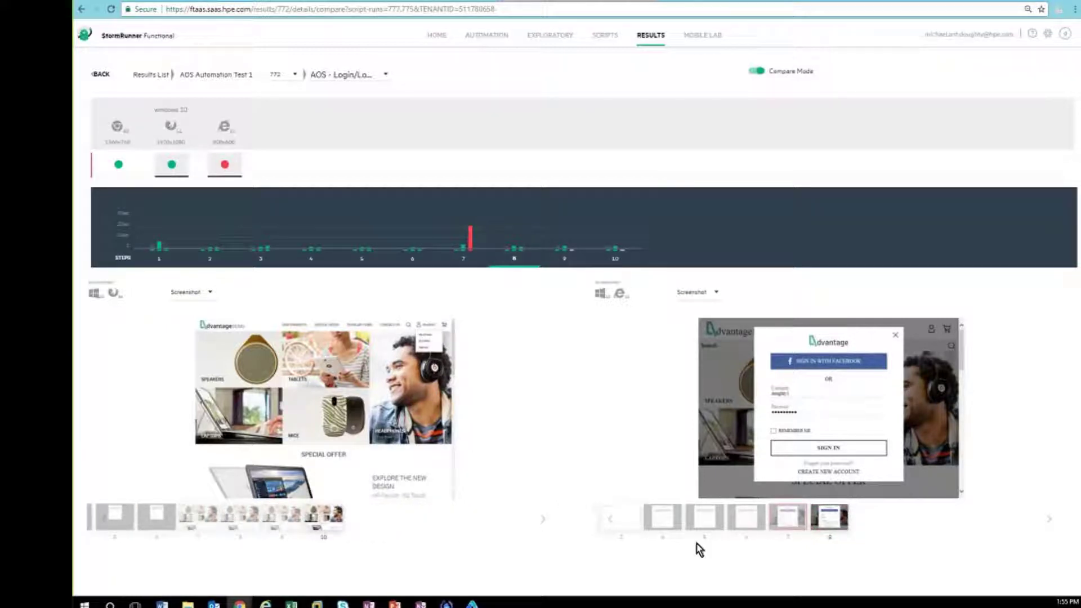
pyautogui.click(828, 518)
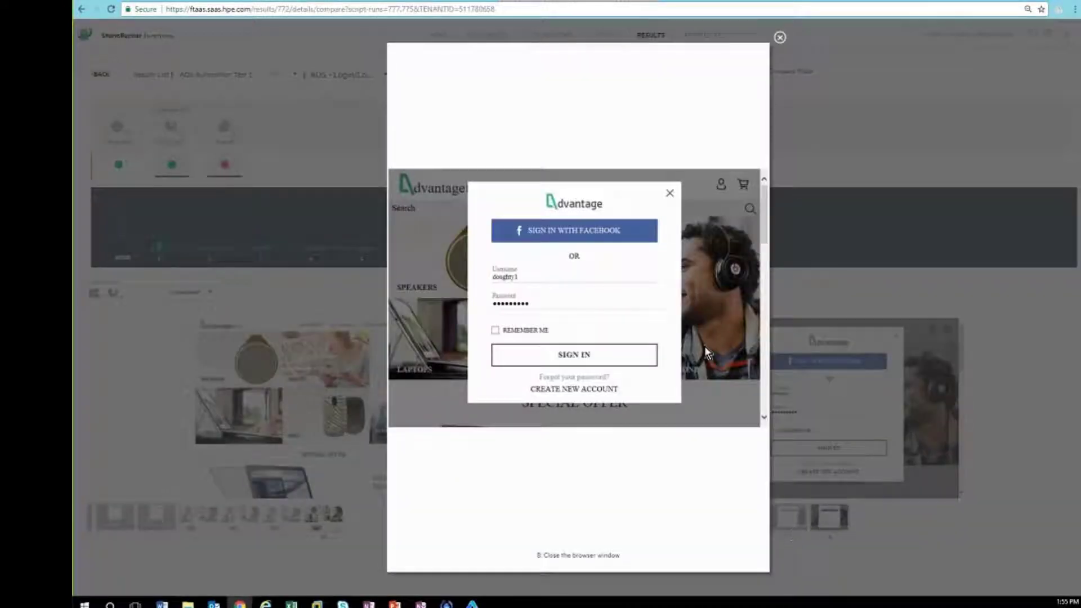
pyautogui.click(780, 38)
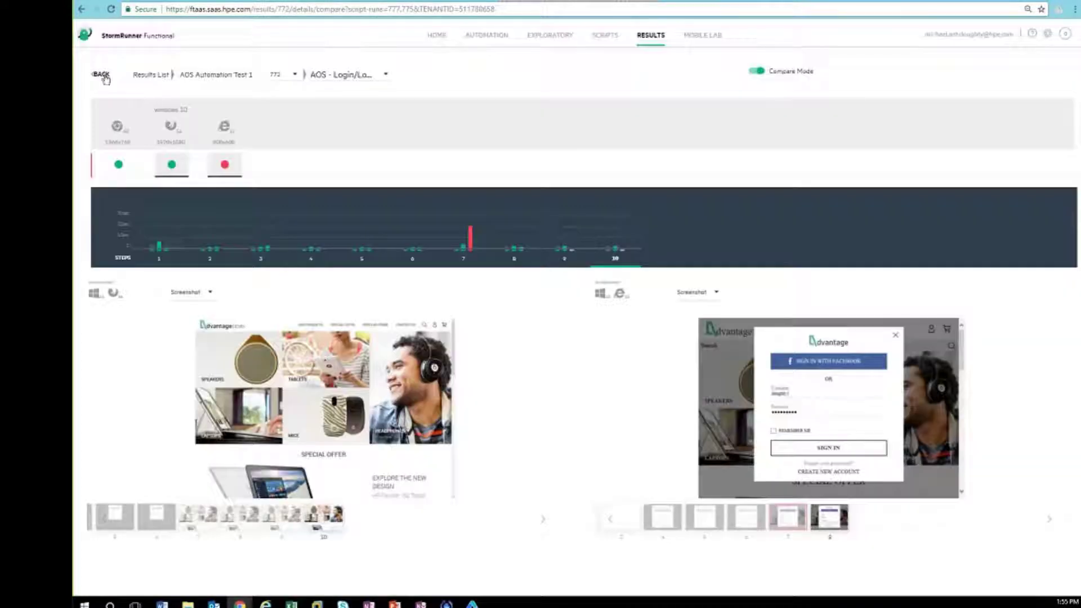
pyautogui.click(101, 74)
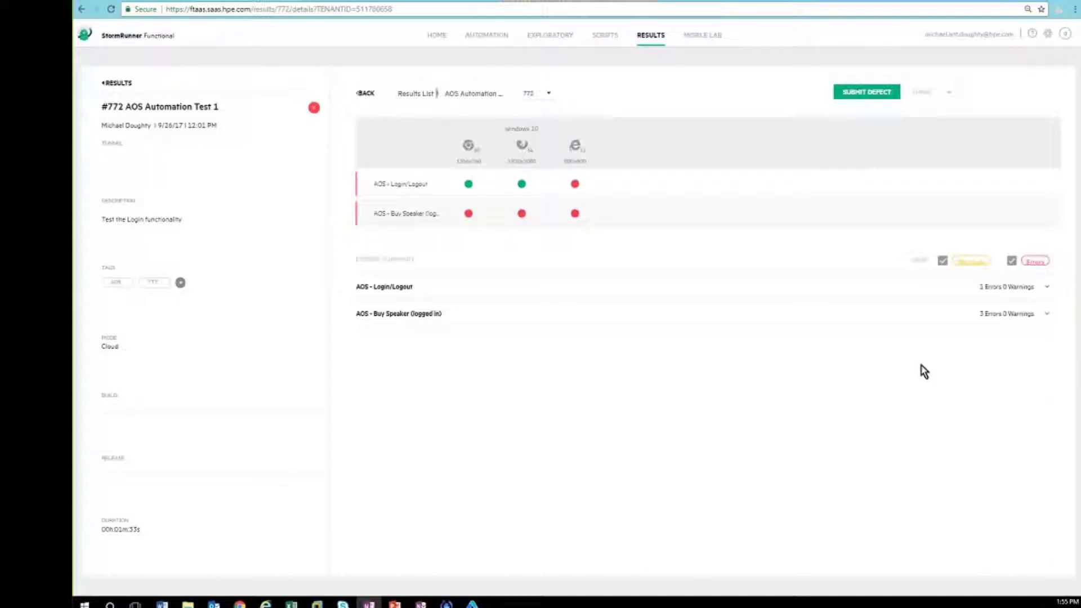
# Step: Switch to the slide presentation and advance to the "Today's Testing Challenges" slide
pyautogui.click(905, 377)
pyautogui.hotkey('alt', 'Tab')
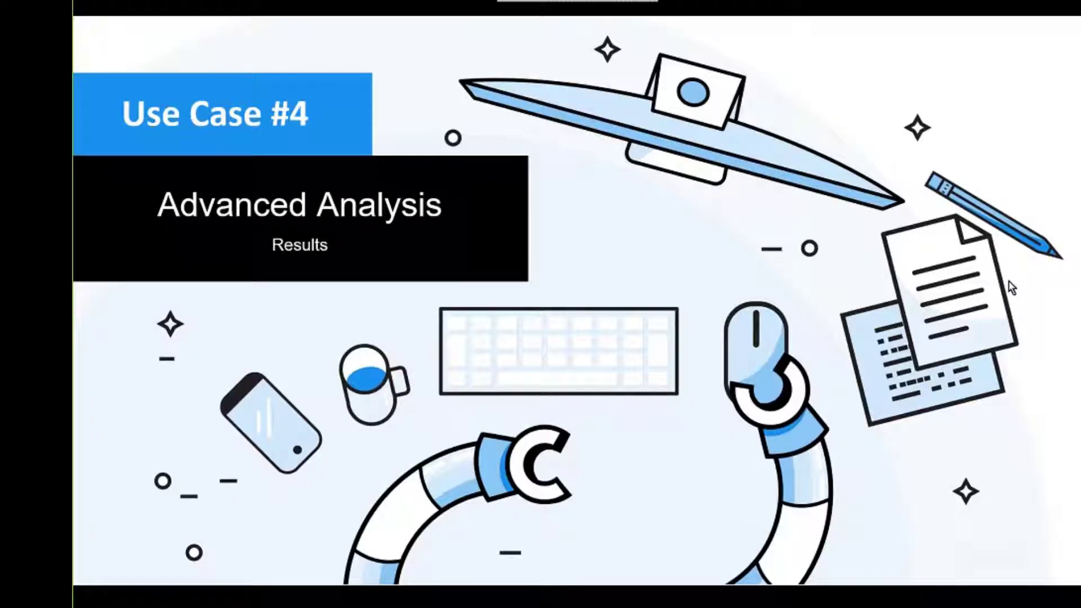
pyautogui.click(773, 263)
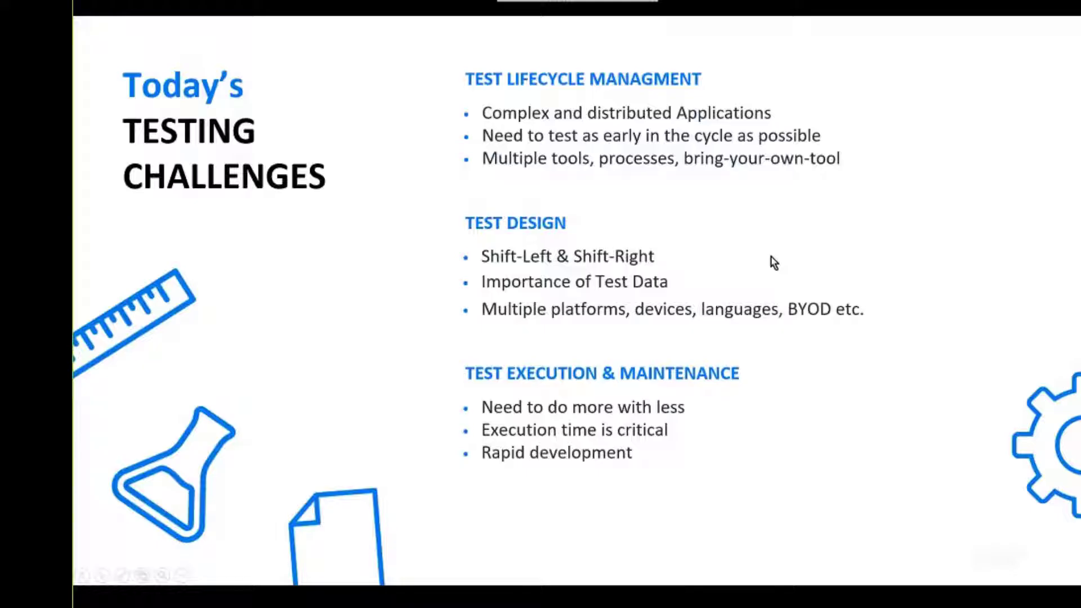